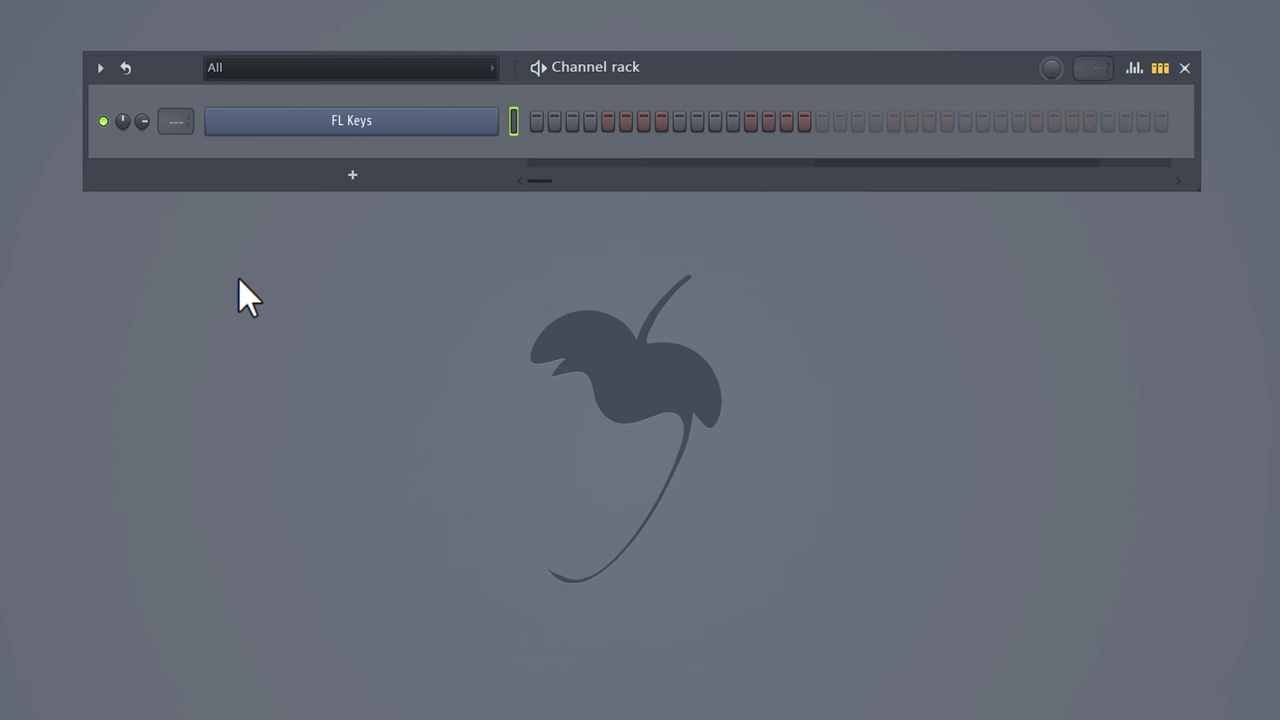
# - Open the FL Keys piano roll, highlight the G natural minor scale, and place a G4 note at the start
pyautogui.click(355, 128)
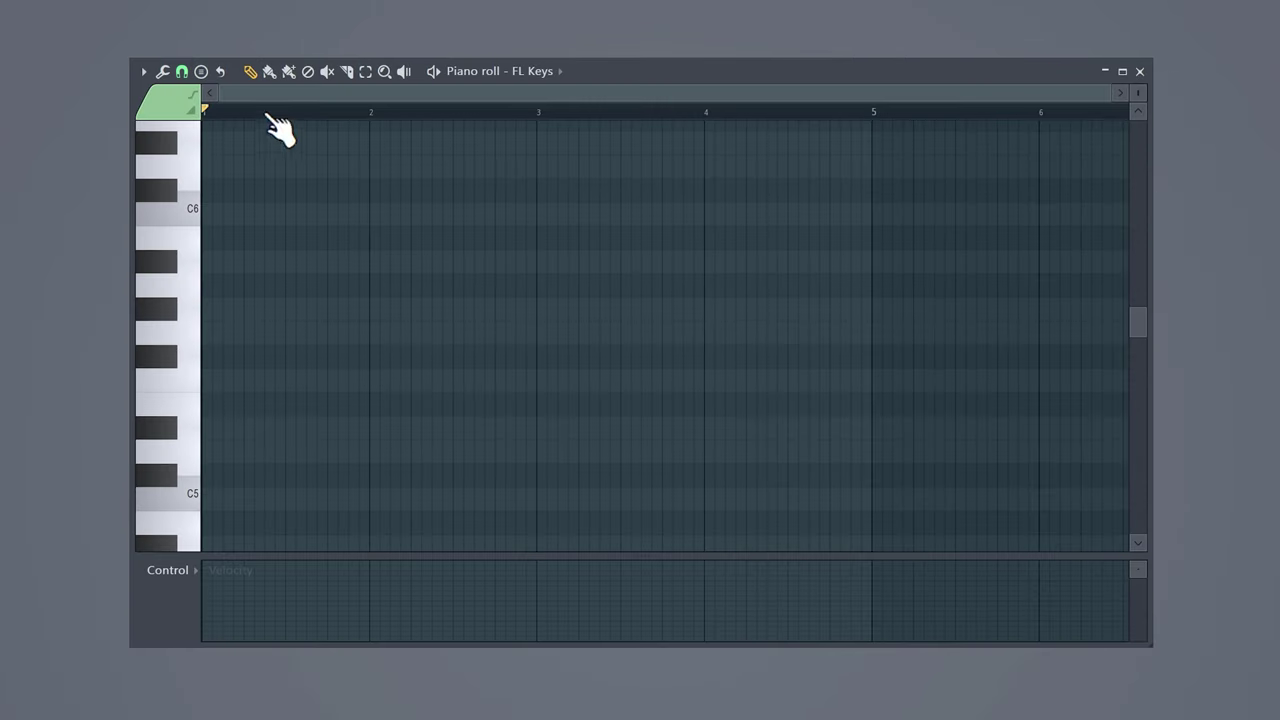
pyautogui.click(143, 71)
pyautogui.moveTo(213, 152)
pyautogui.moveTo(407, 392)
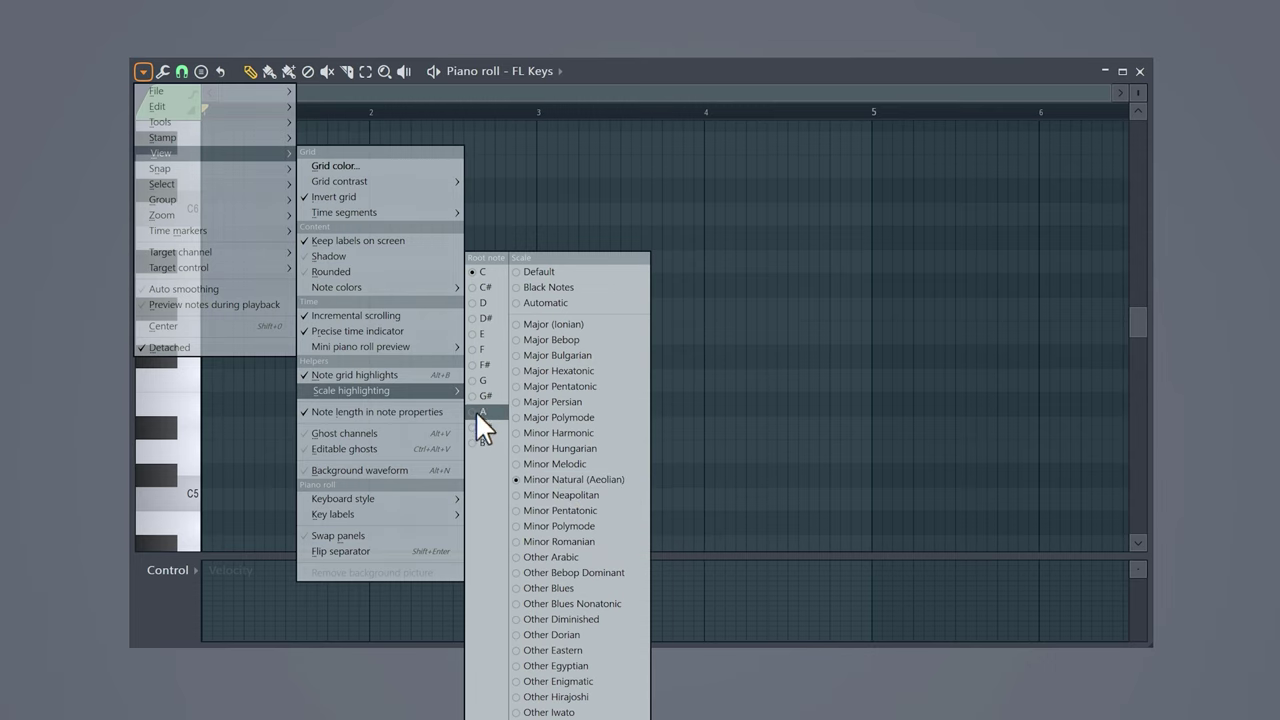
pyautogui.click(476, 385)
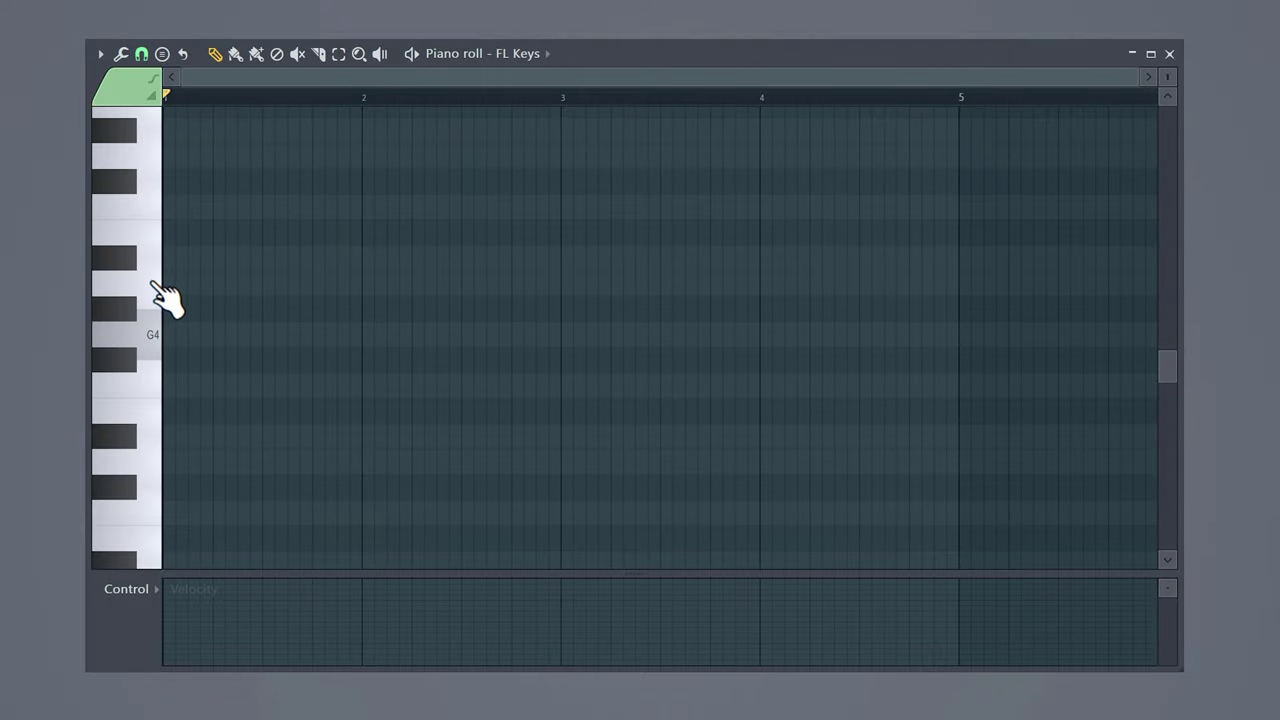
pyautogui.click(165, 335)
# - Trim G4 to one bar, add D4 at bar 2, and build a two-bar D#4–G4–A#4 chord at bar 3
pyautogui.moveTo(556, 333); pyautogui.dragTo(362, 333)
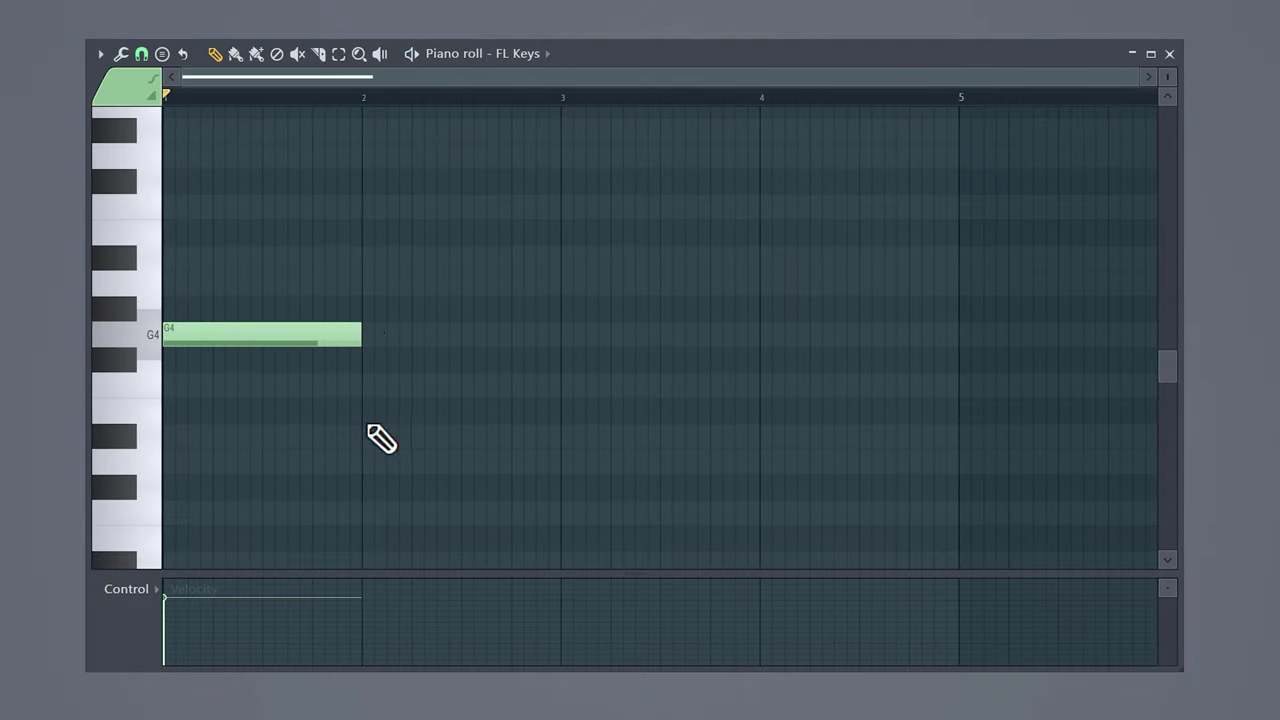
pyautogui.click(370, 461)
pyautogui.click(566, 436)
pyautogui.moveTo(759, 436); pyautogui.dragTo(957, 431)
pyautogui.click(562, 258)
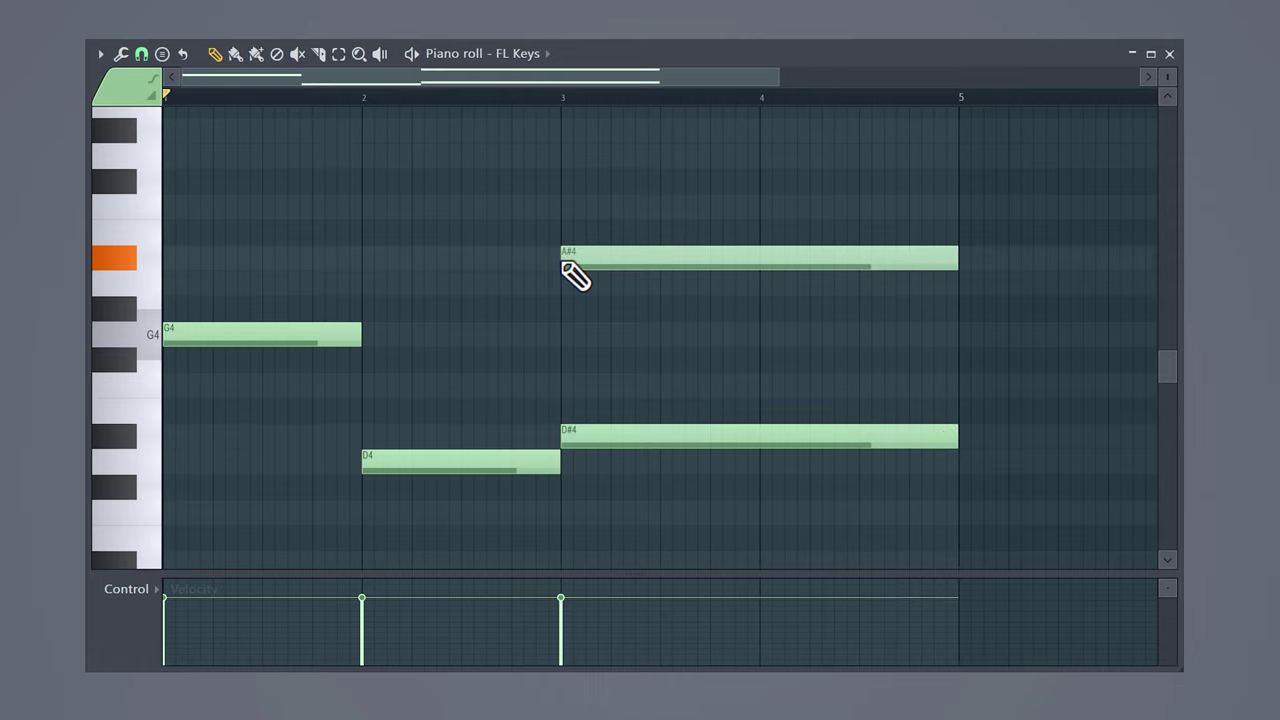
pyautogui.moveTo(562, 260); pyautogui.dragTo(563, 340)
pyautogui.click(568, 258)
# - Complete the chords with F4 and A4 at bar 2, A#4 and D5 at bar 1, then play them back
pyautogui.click(370, 385)
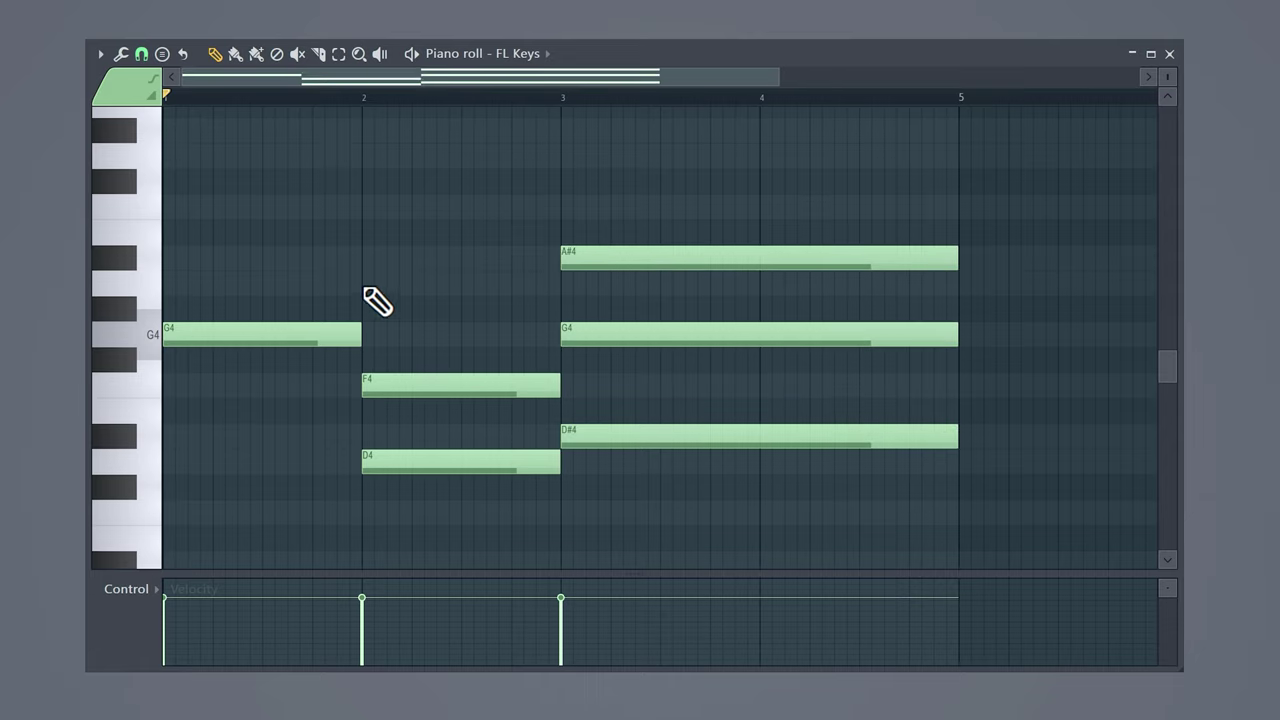
pyautogui.click(370, 285)
pyautogui.click(170, 260)
pyautogui.click(165, 157)
pyautogui.scroll(-2, 168, 234)
pyautogui.press('space')
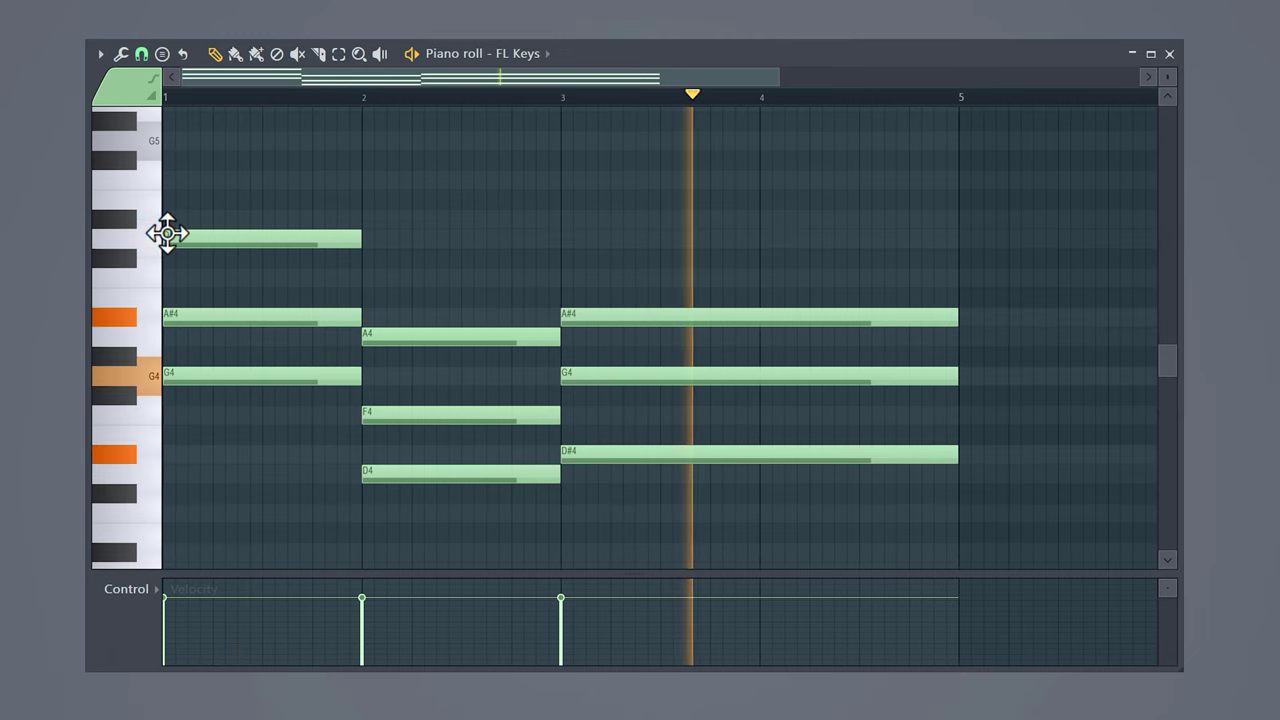
pyautogui.press('space')
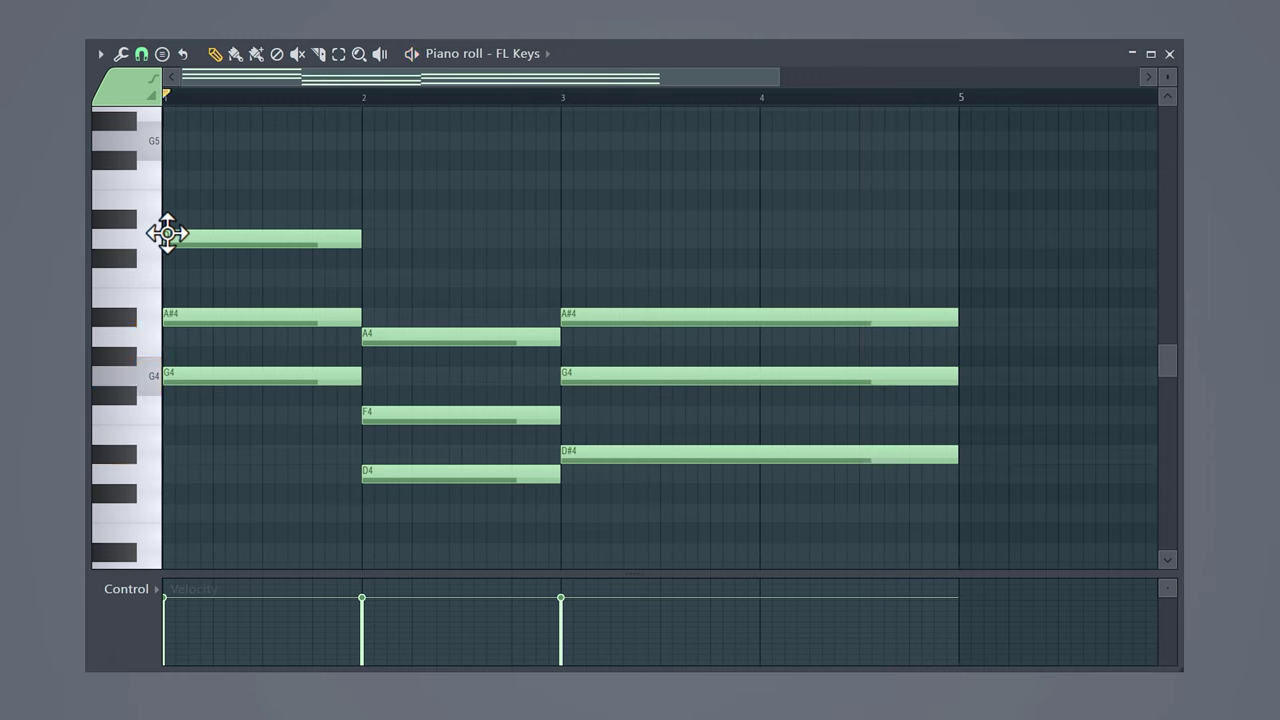
# - Pencil in melody notes A5, A#5, C6, A5 and F5, raise the bar-4 E5 to F5, and play it
pyautogui.scroll(3, 167, 233)
pyautogui.click(237, 218)
pyautogui.click(323, 199)
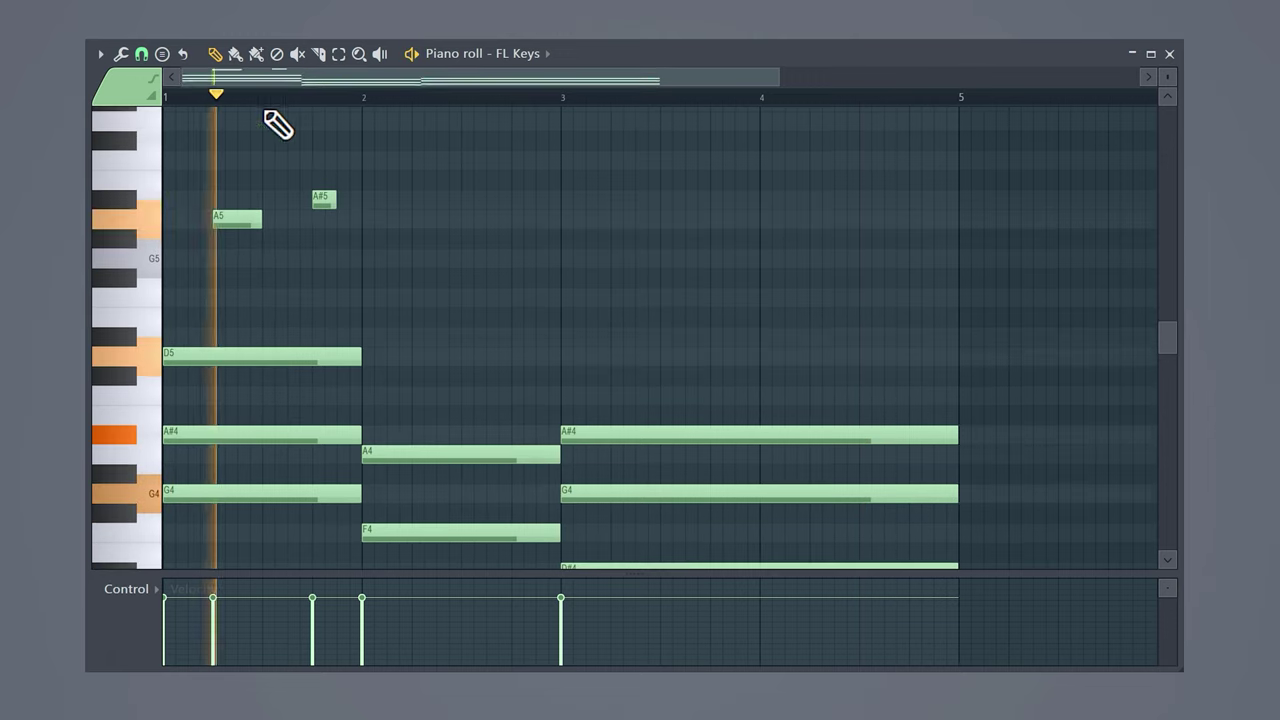
pyautogui.click(348, 160)
pyautogui.click(411, 218)
pyautogui.click(486, 297)
pyautogui.moveTo(530, 258); pyautogui.dragTo(609, 260)
pyautogui.click(810, 317)
pyautogui.moveTo(765, 304); pyautogui.dragTo(765, 285)
pyautogui.press('space')
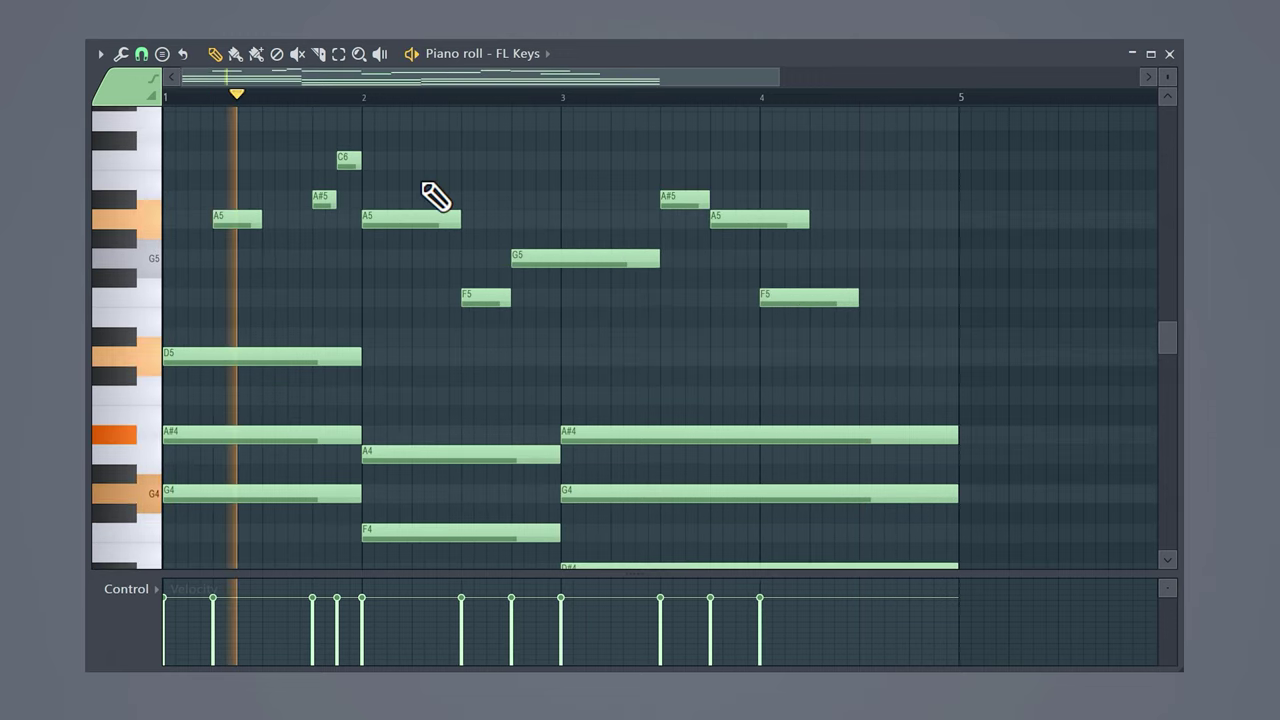
# - Finish the melody with A#5, A5, F5 and a closing G5 just before bar 5
pyautogui.click(868, 200)
pyautogui.click(890, 218)
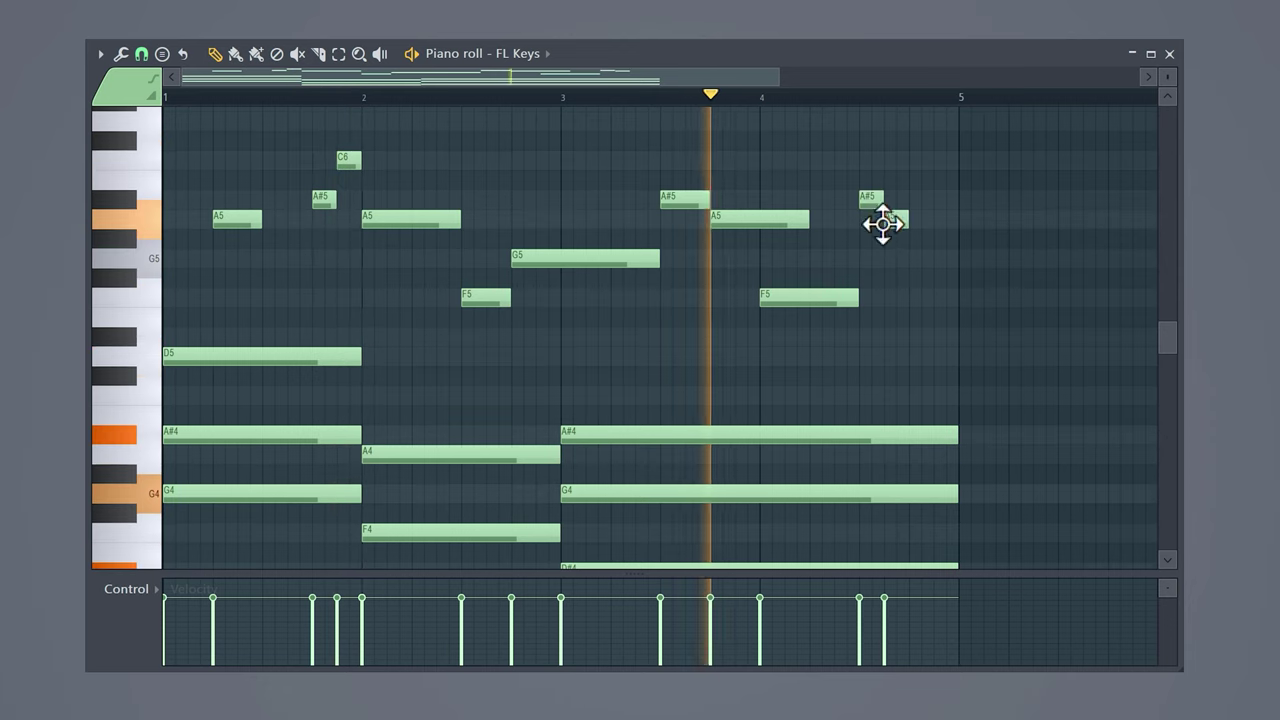
pyautogui.click(916, 297)
pyautogui.click(942, 258)
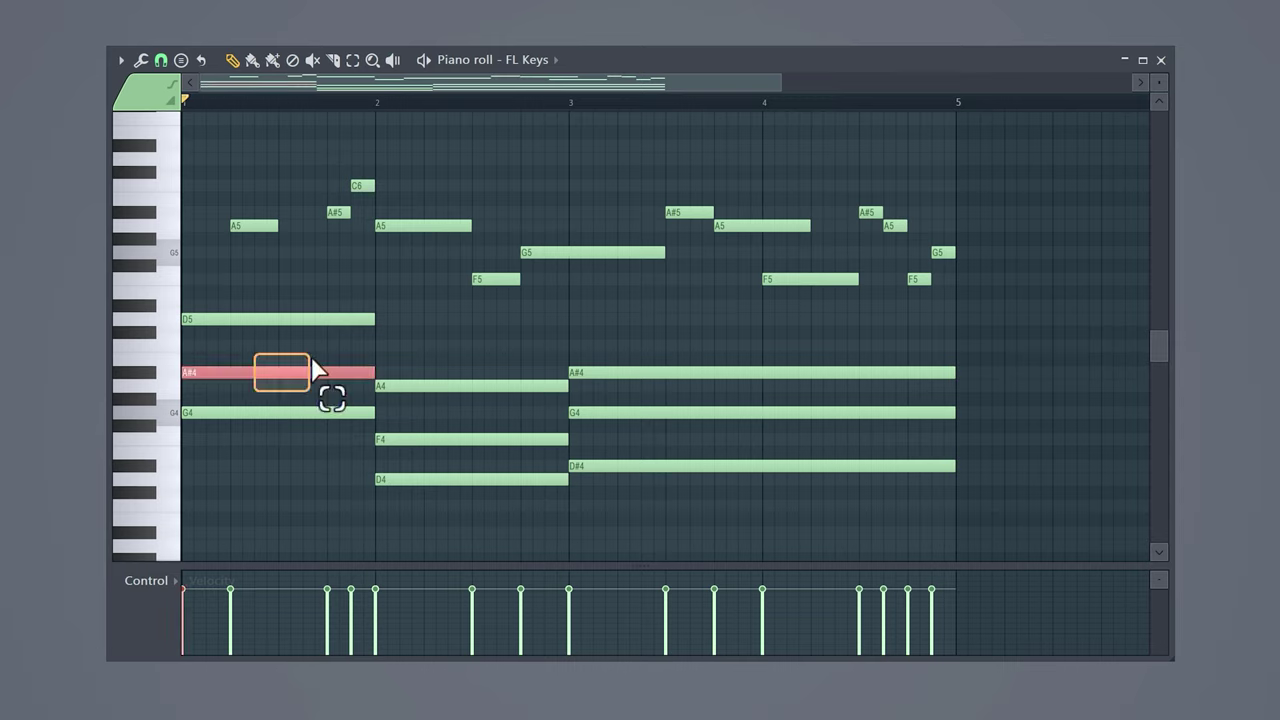
# - Copy the middle chord notes to All Strings Slowfilter, raise them one octave, and play them
pyautogui.keyDown('ctrl'); pyautogui.click(667, 411); pyautogui.keyUp('ctrl')
pyautogui.hotkey('ctrl', 'd')
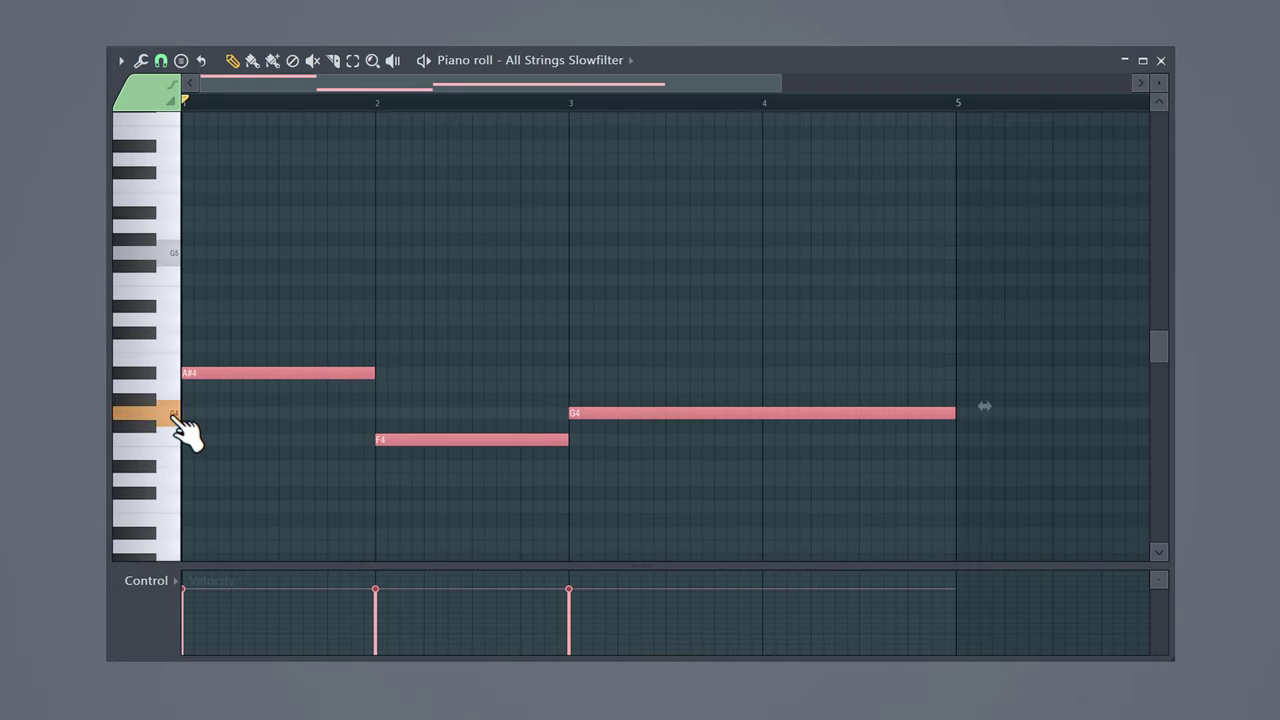
pyautogui.hotkey('ctrl', 'Up')
pyautogui.press('space')
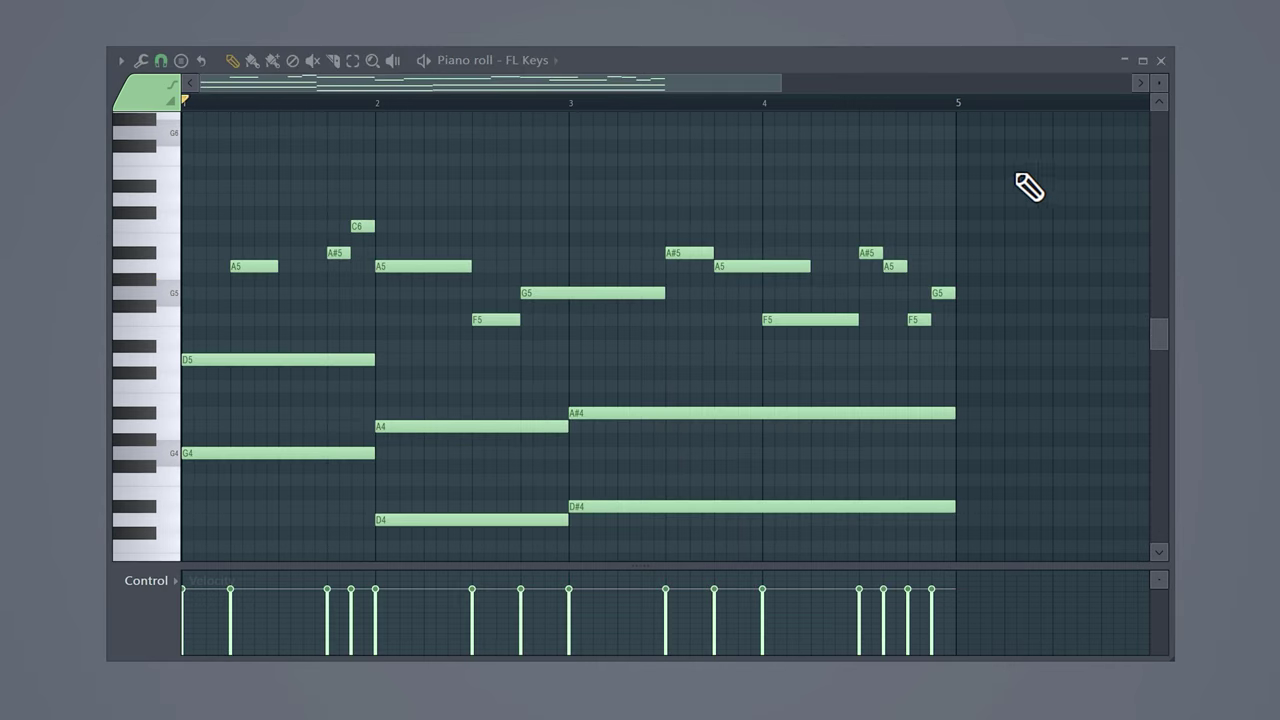
# - Cut the melody notes from FL Keys, paste them into Celeste, and play them back
pyautogui.moveTo(1012, 166); pyautogui.dragTo(226, 342)
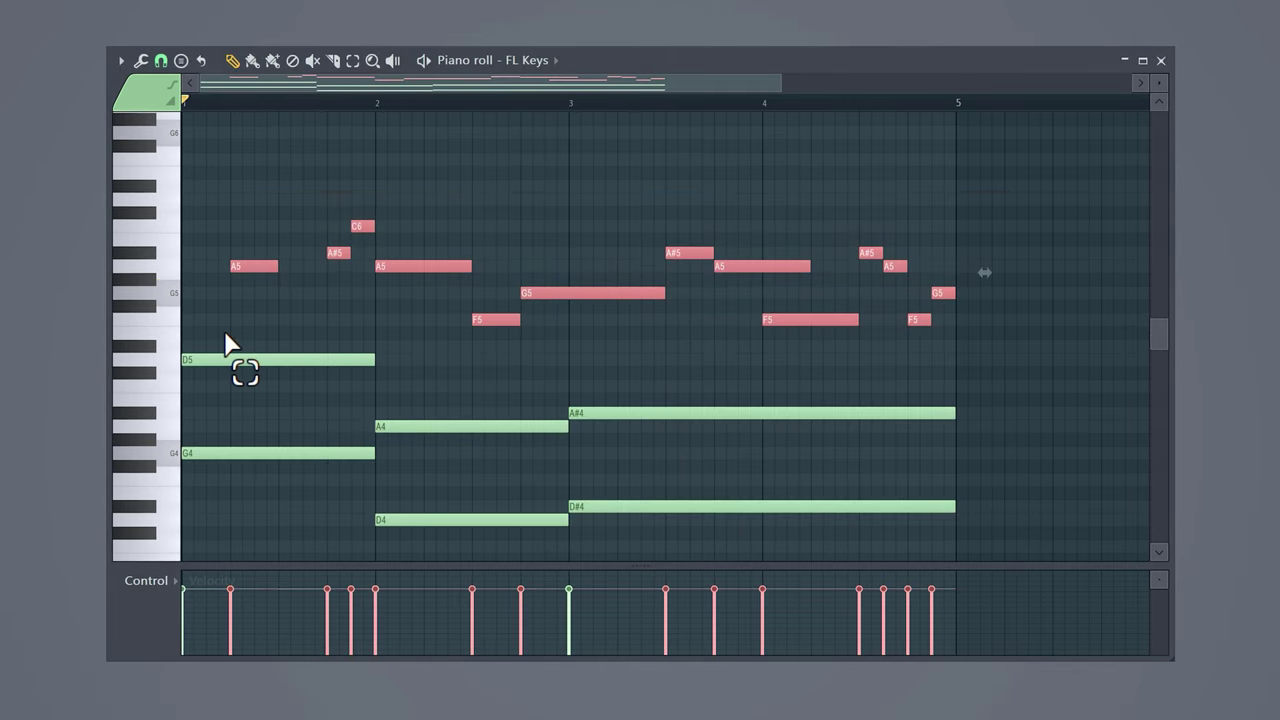
pyautogui.press('Delete')
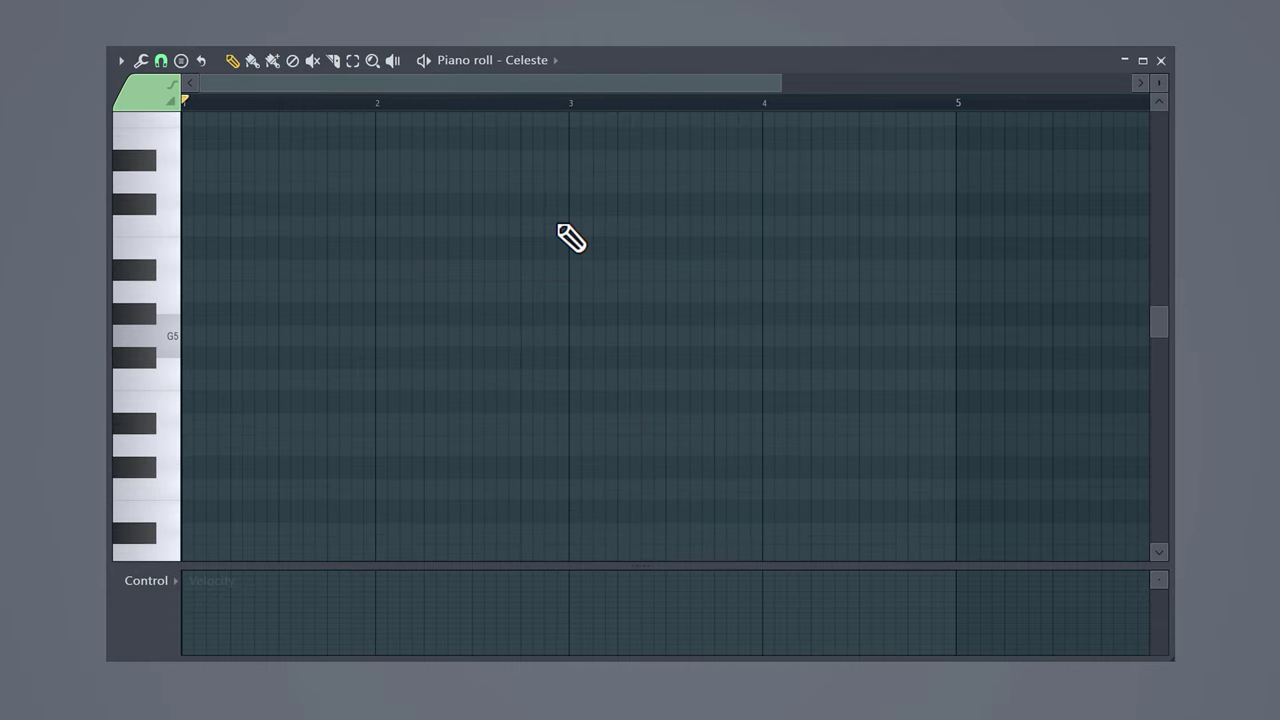
pyautogui.hotkey('ctrl', 'v')
pyautogui.hotkey('ctrl', 'd')
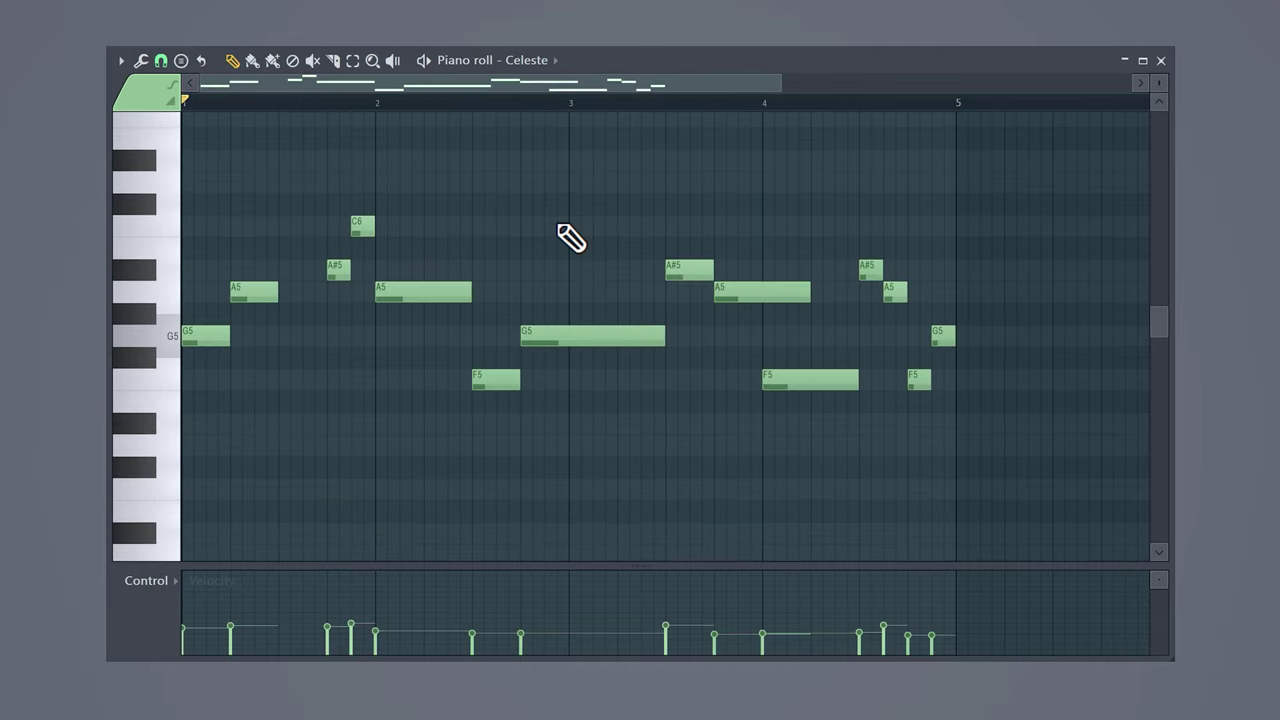
pyautogui.press('space')
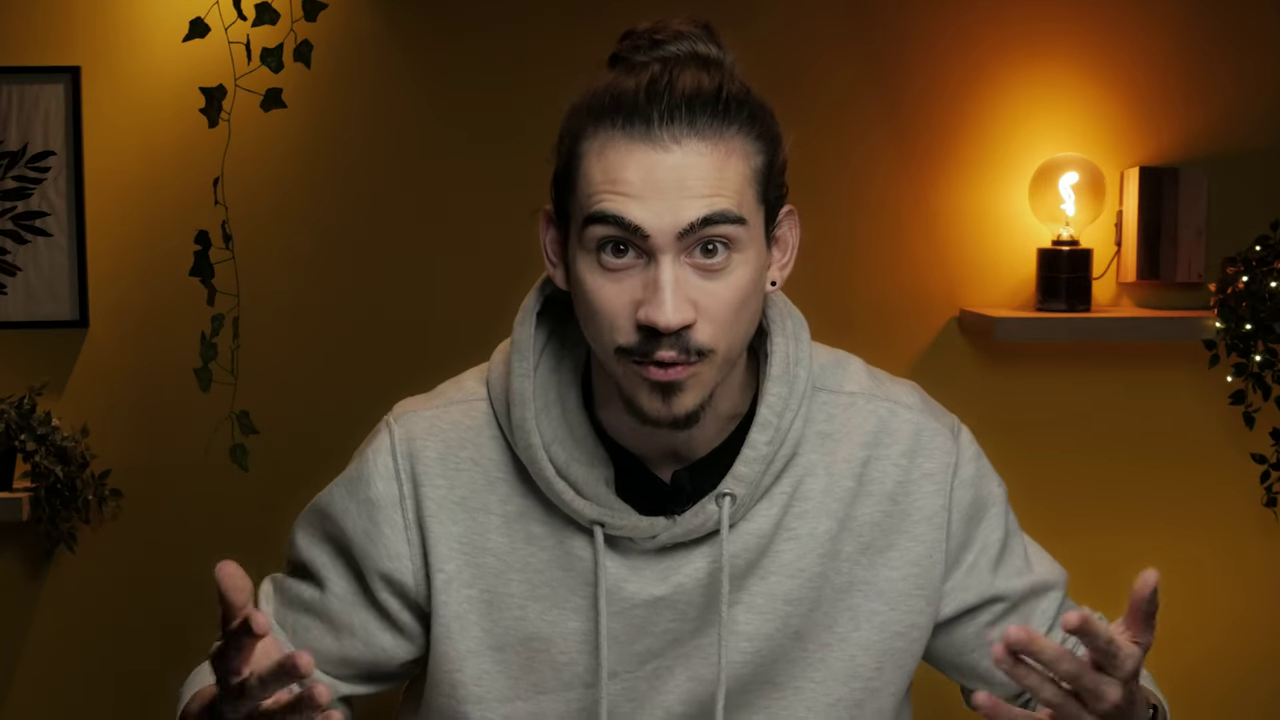
# - Drop Pattern 1 as a clip on Track 6 of the playlist, starting at bar 9
pyautogui.moveTo(85, 99); pyautogui.dragTo(264, 188)
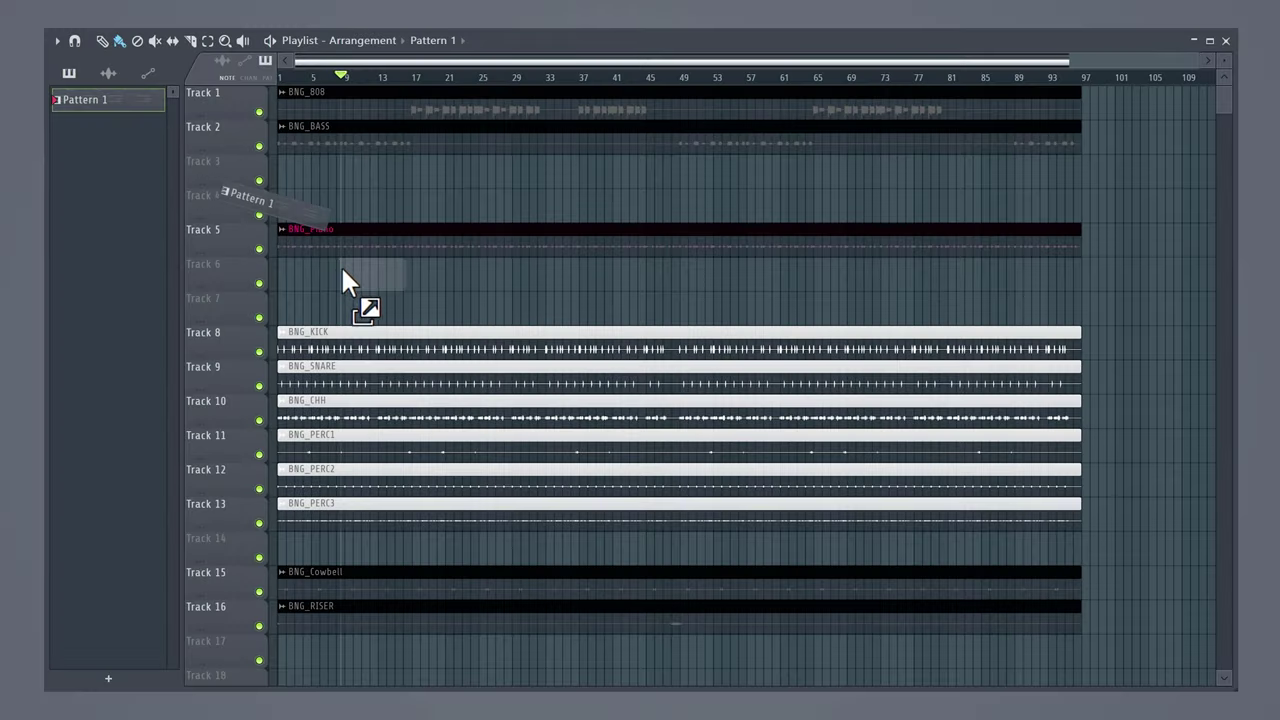
pyautogui.moveTo(343, 269); pyautogui.dragTo(345, 268)
pyautogui.scroll(6, 344, 268)
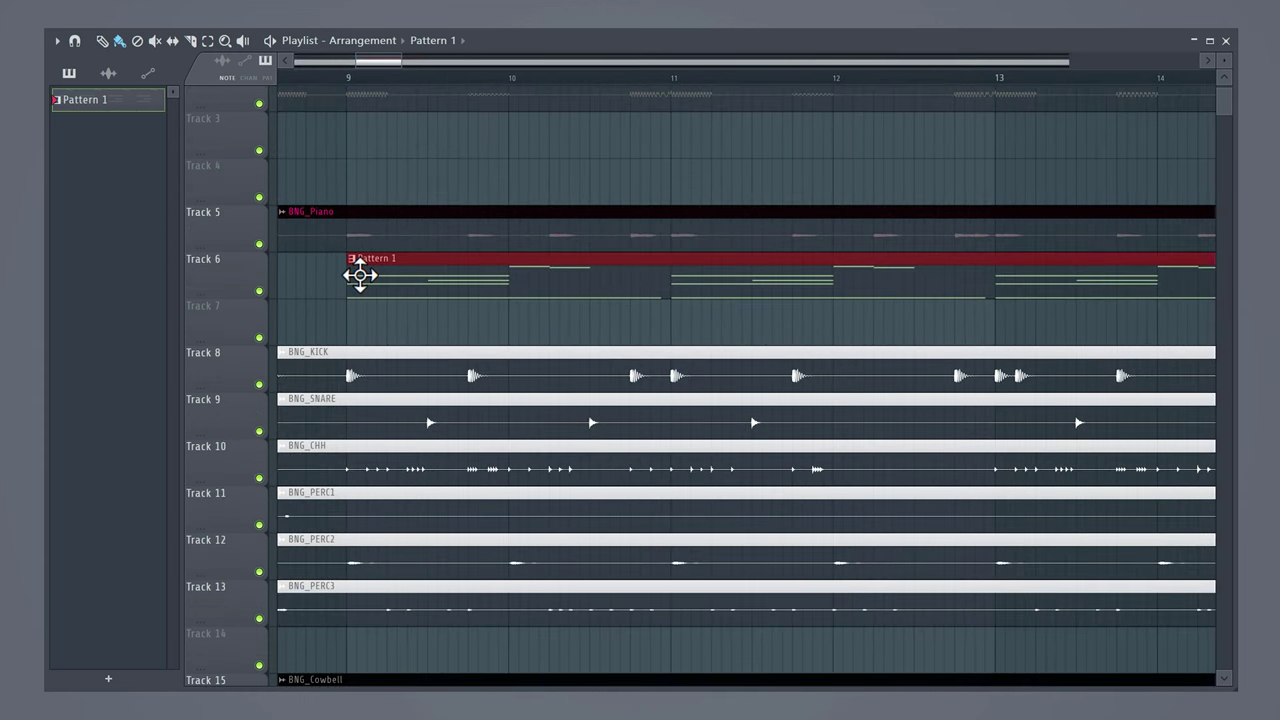
# - Play the arrangement to hear it with the new Pattern 1 clip
pyautogui.press('space')
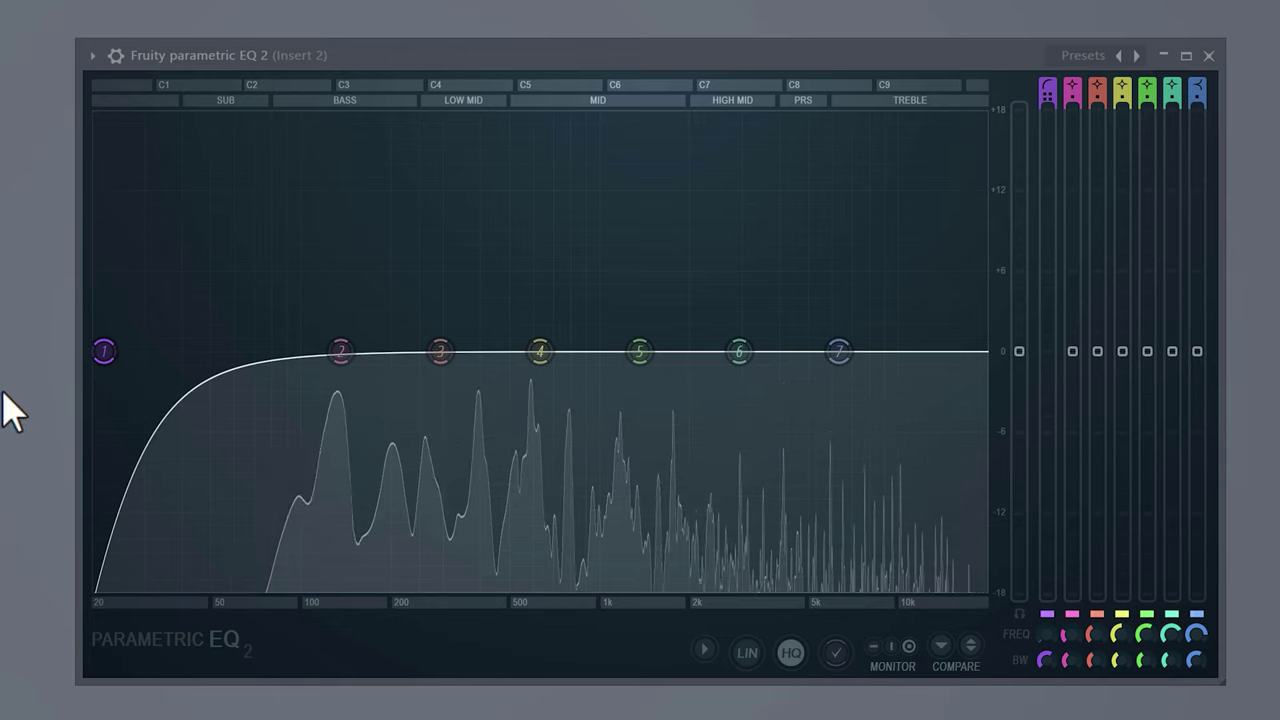
# - Drag EQ band 1's low cut up to about 191 Hz
pyautogui.moveTo(104, 351); pyautogui.dragTo(323, 351)
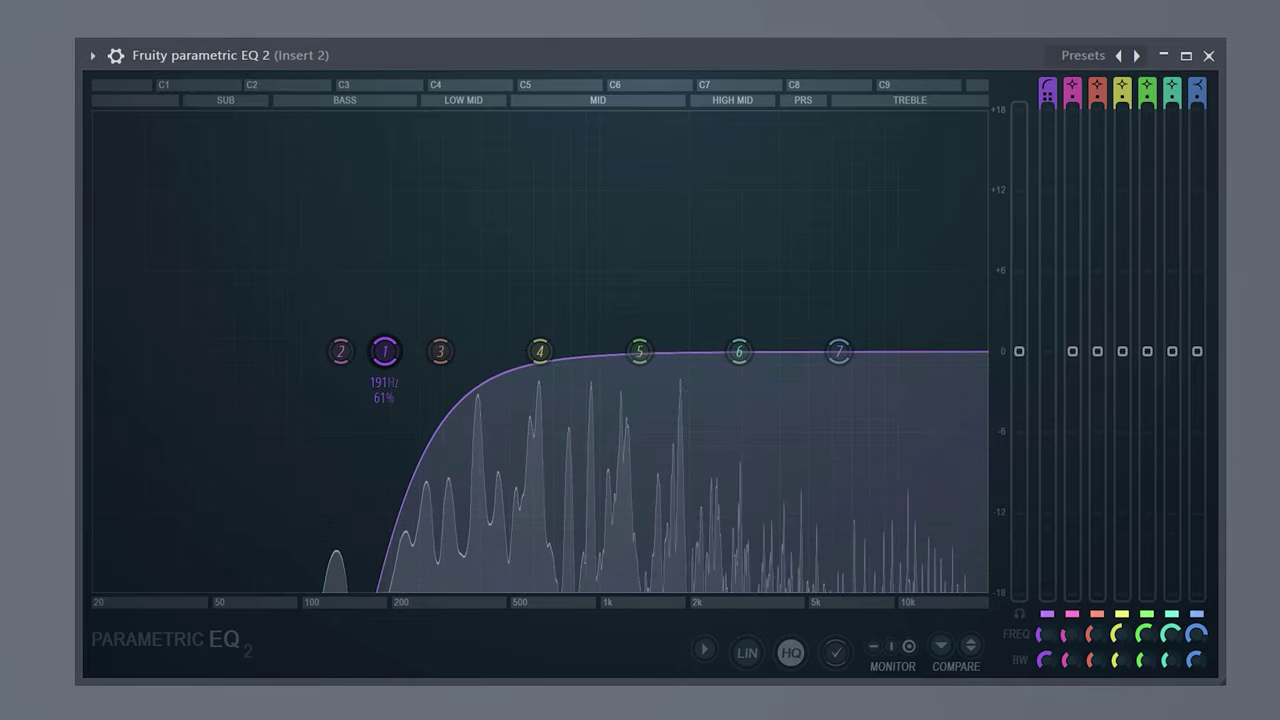
pyautogui.moveTo(384, 351); pyautogui.dragTo(385, 351)
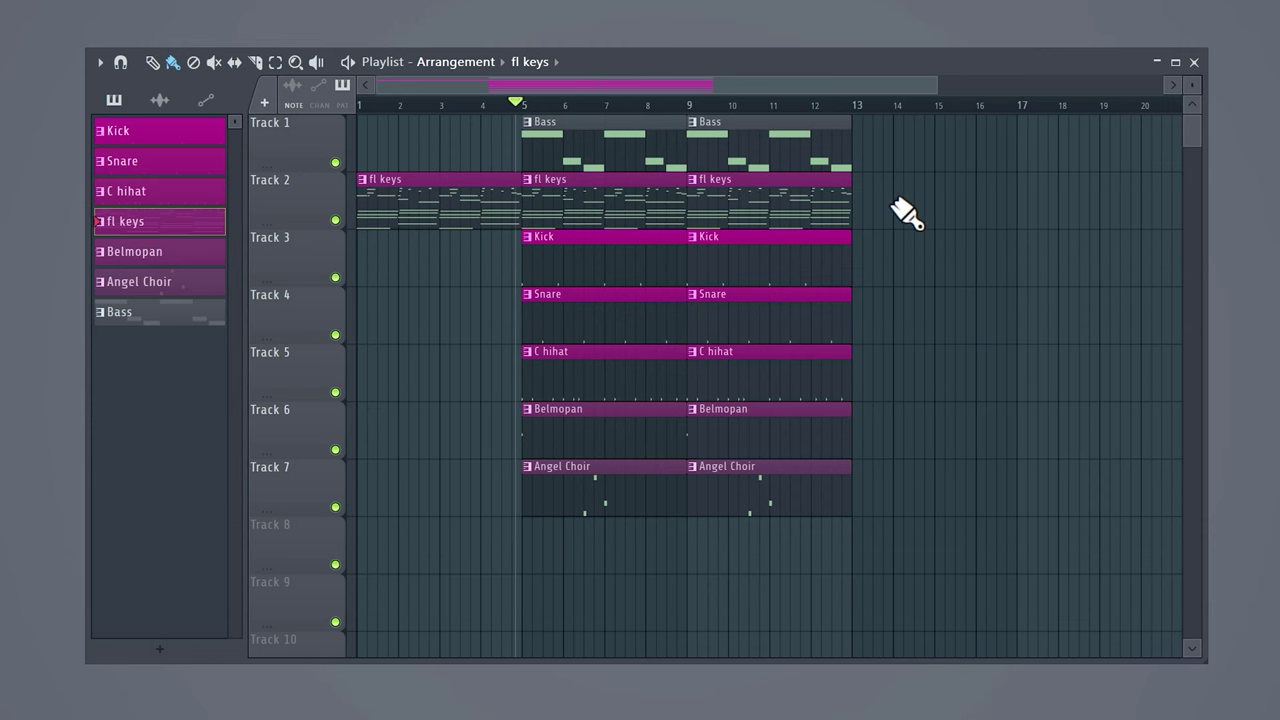
# - Paint an fl keys clip at bar 14 on Track 2, make it unique as fl keys #2, and open it
pyautogui.click(900, 196)
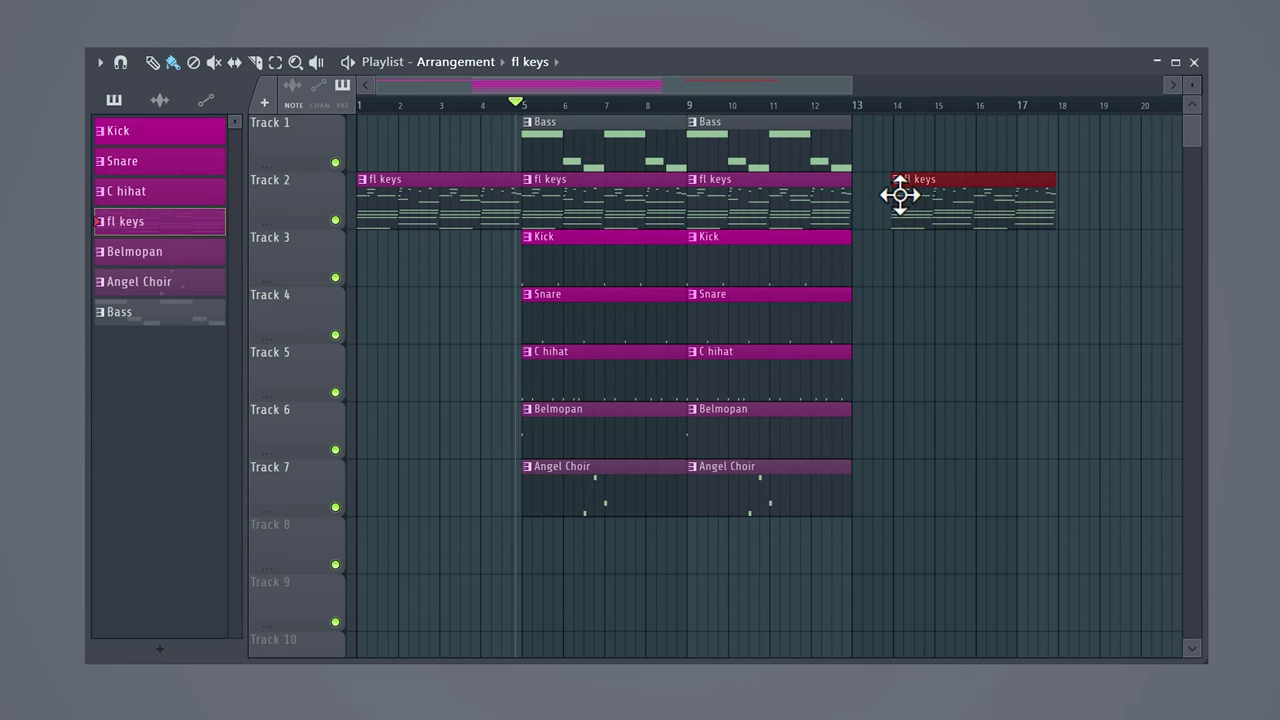
pyautogui.click(898, 181)
pyautogui.click(920, 293)
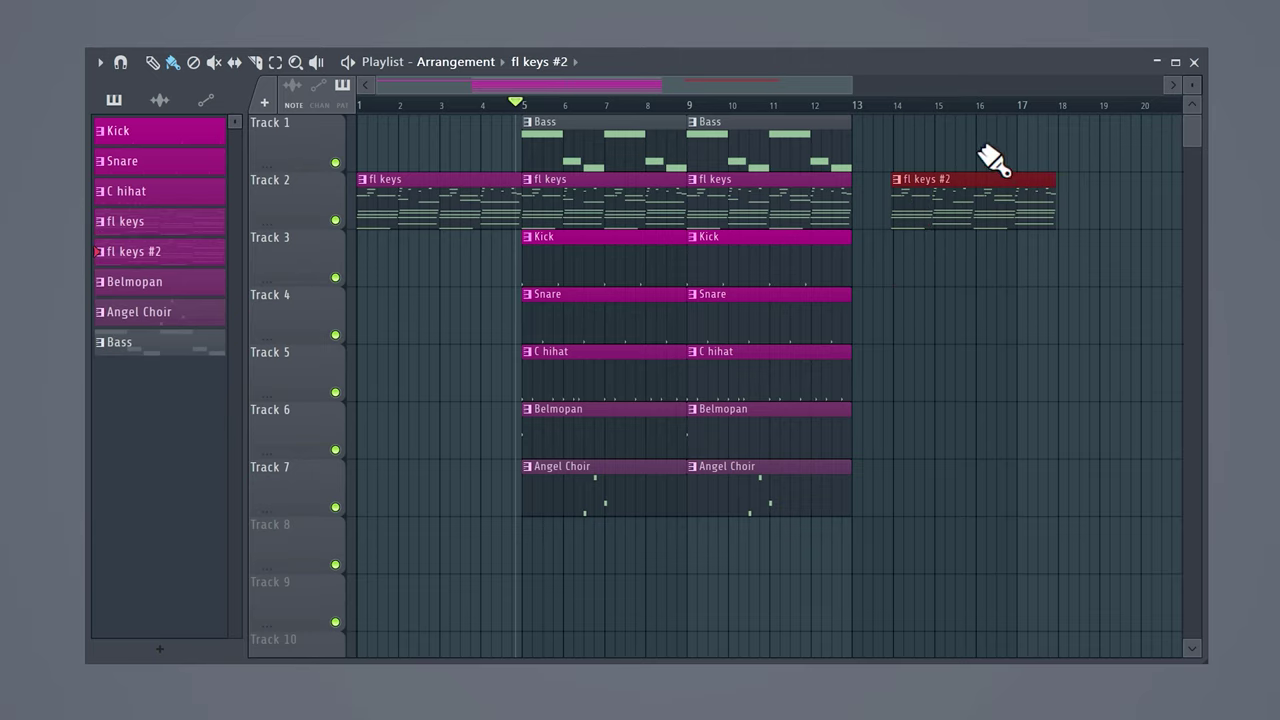
pyautogui.doubleClick(954, 176)
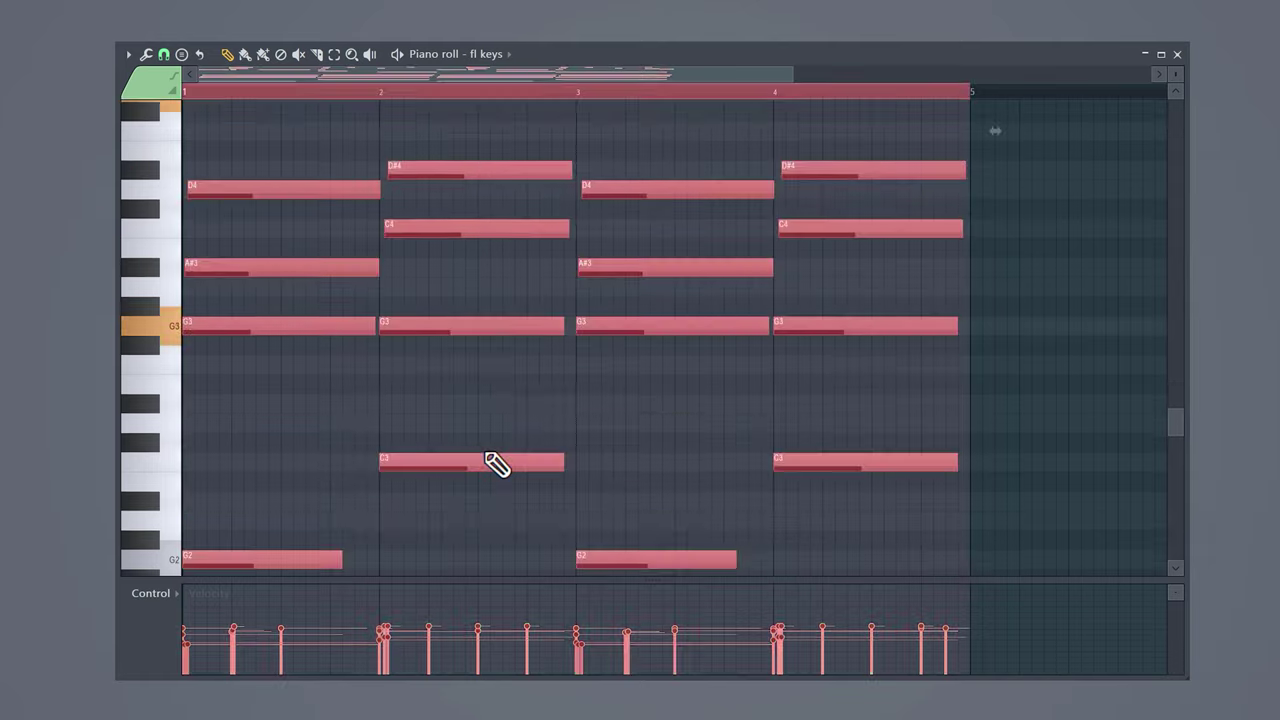
# - Delete the A#3 and C4 notes from the fl keys #2 chords
pyautogui.click(463, 114)
pyautogui.rightClick(280, 267)
pyautogui.rightClick(675, 267)
pyautogui.rightClick(476, 228)
pyautogui.rightClick(840, 231)
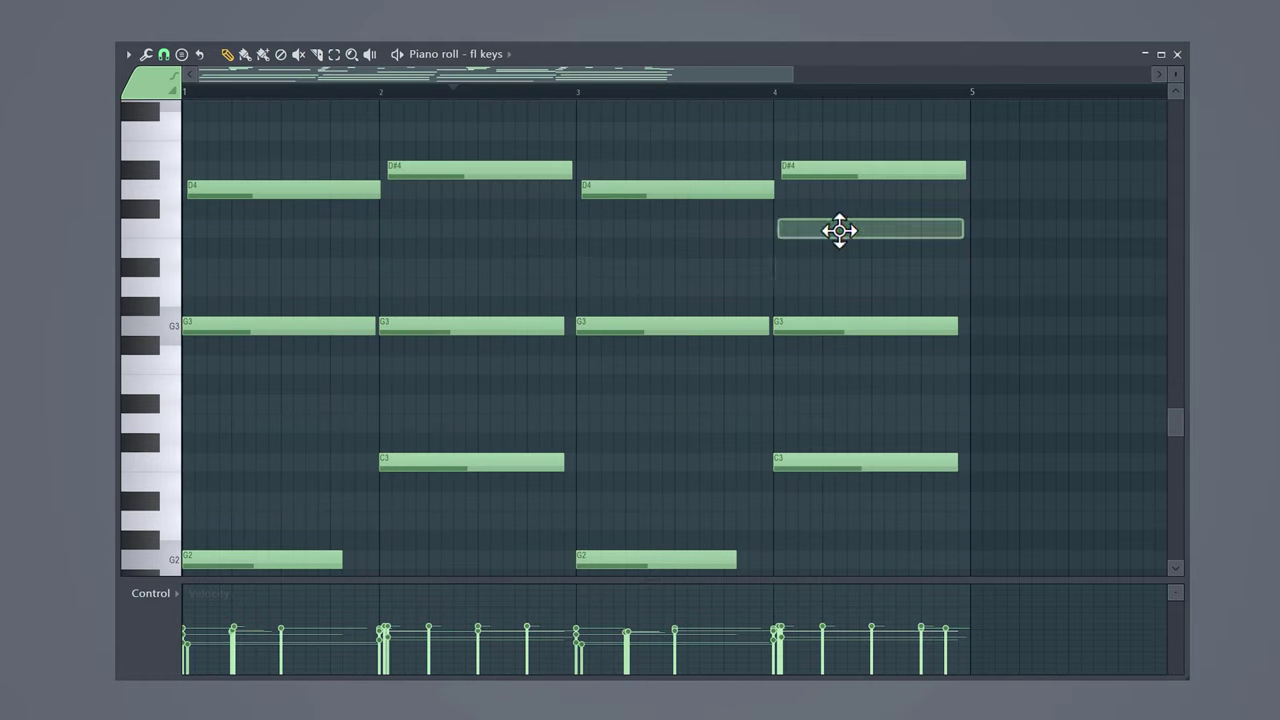
pyautogui.scroll(7, 457, 277)
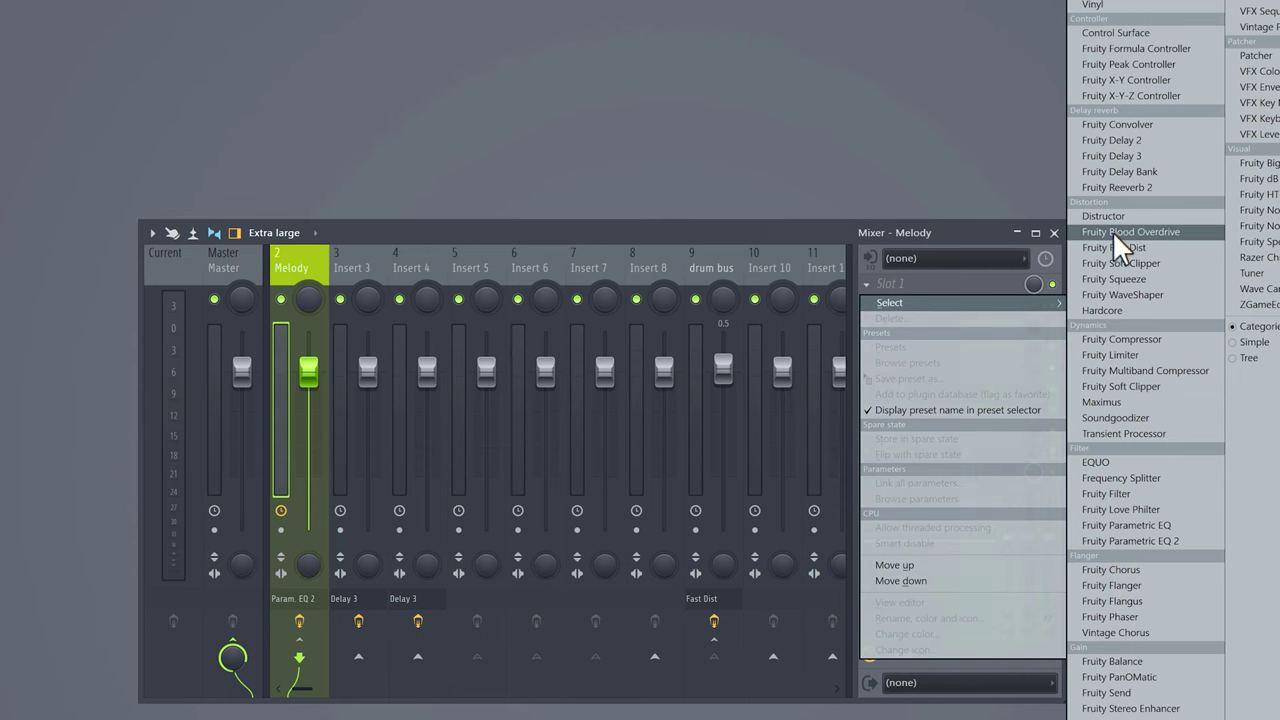
# - Load Fruity Reeverb 2 on Melody, create a mix-level automation clip, and lower its starting point
pyautogui.click(1128, 187)
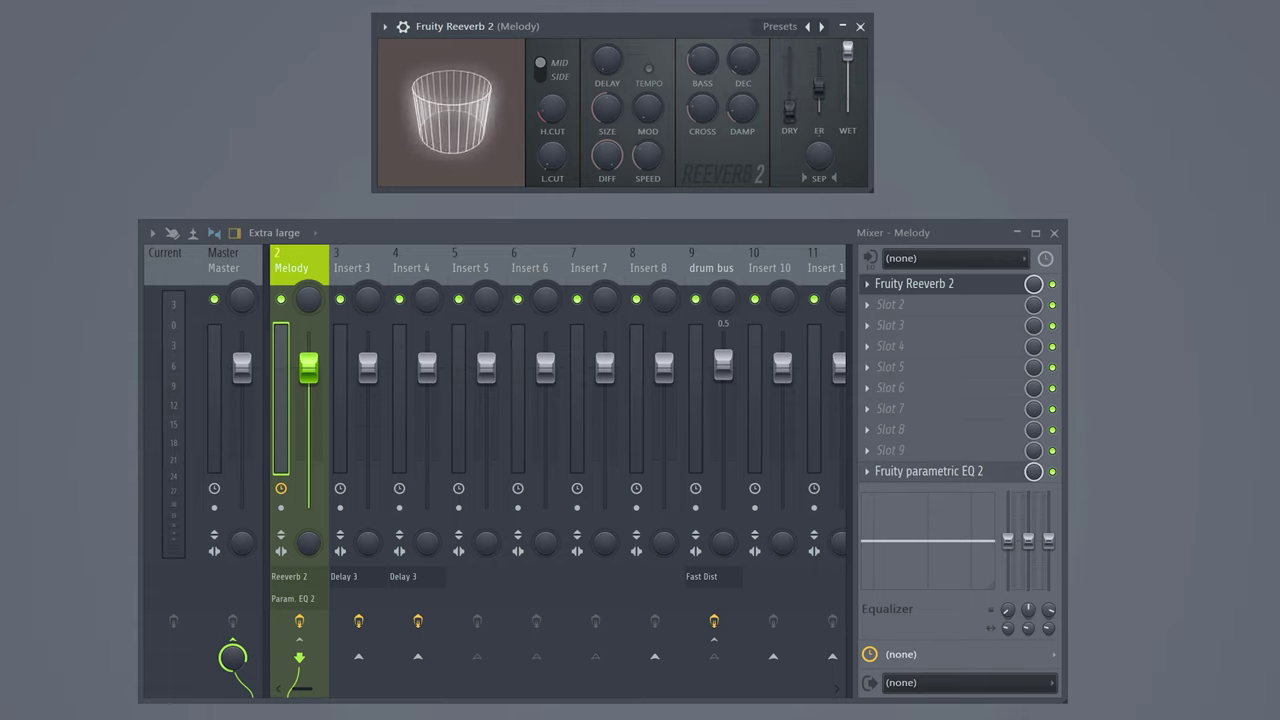
pyautogui.rightClick(1033, 285)
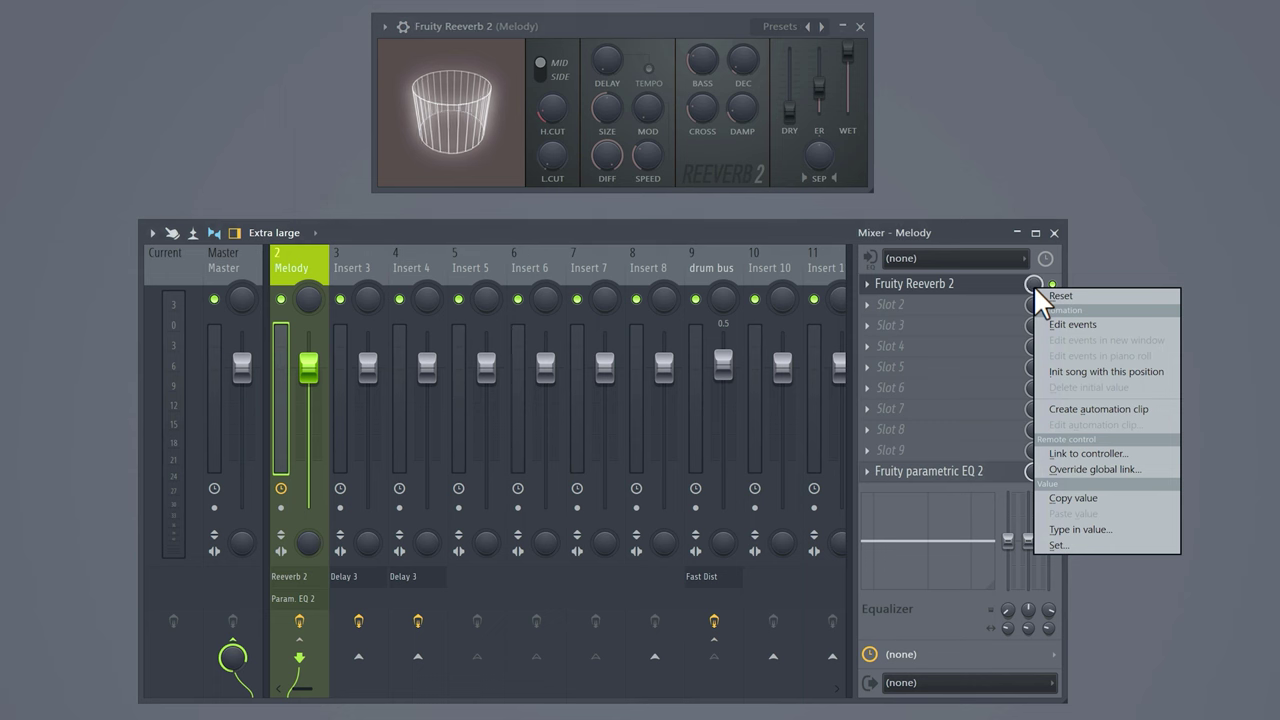
pyautogui.click(1098, 409)
pyautogui.moveTo(380, 620)
pyautogui.mouseDown()
pyautogui.moveTo(380, 666)
pyautogui.moveTo(380, 626)
pyautogui.moveTo(376, 636)
pyautogui.mouseUp()
# - Shape the reverb mix envelope to drop at bar 5 and reach zero at bar 13, then play it back
pyautogui.rightClick(492, 658)
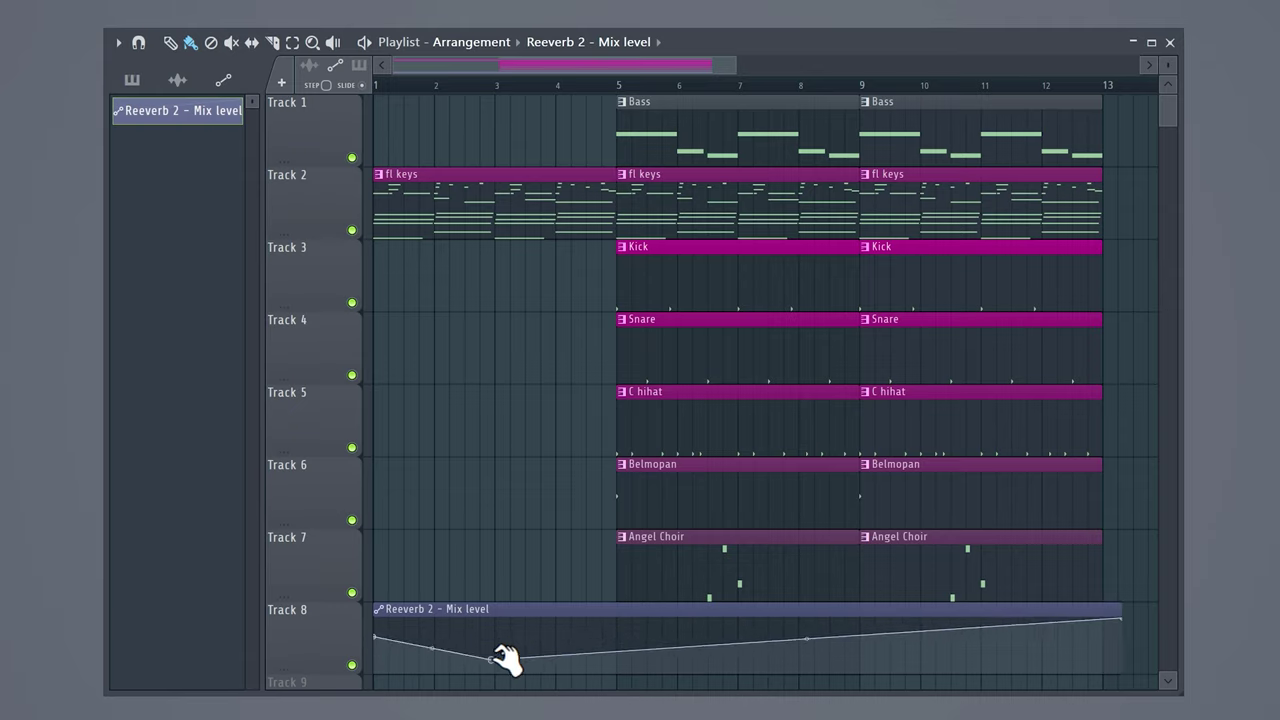
pyautogui.moveTo(622, 648); pyautogui.dragTo(620, 690)
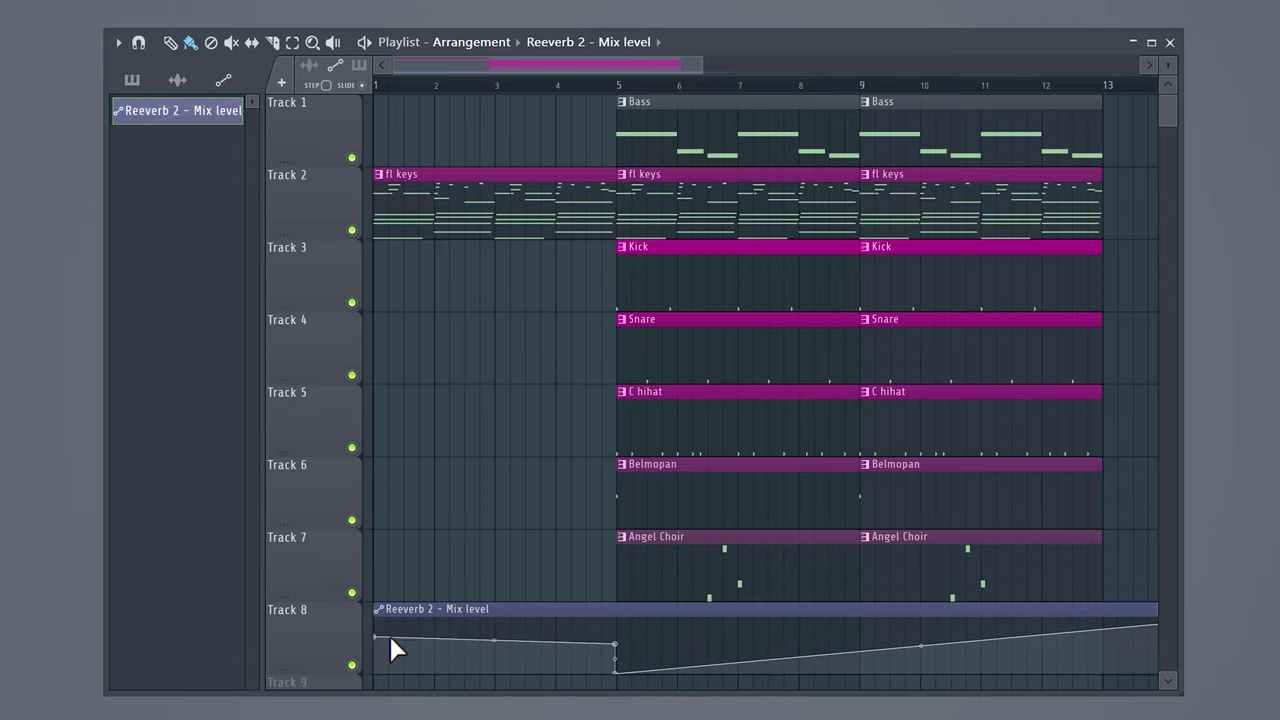
pyautogui.scroll(-1, 657, 609)
pyautogui.scroll(-1, 657, 609)
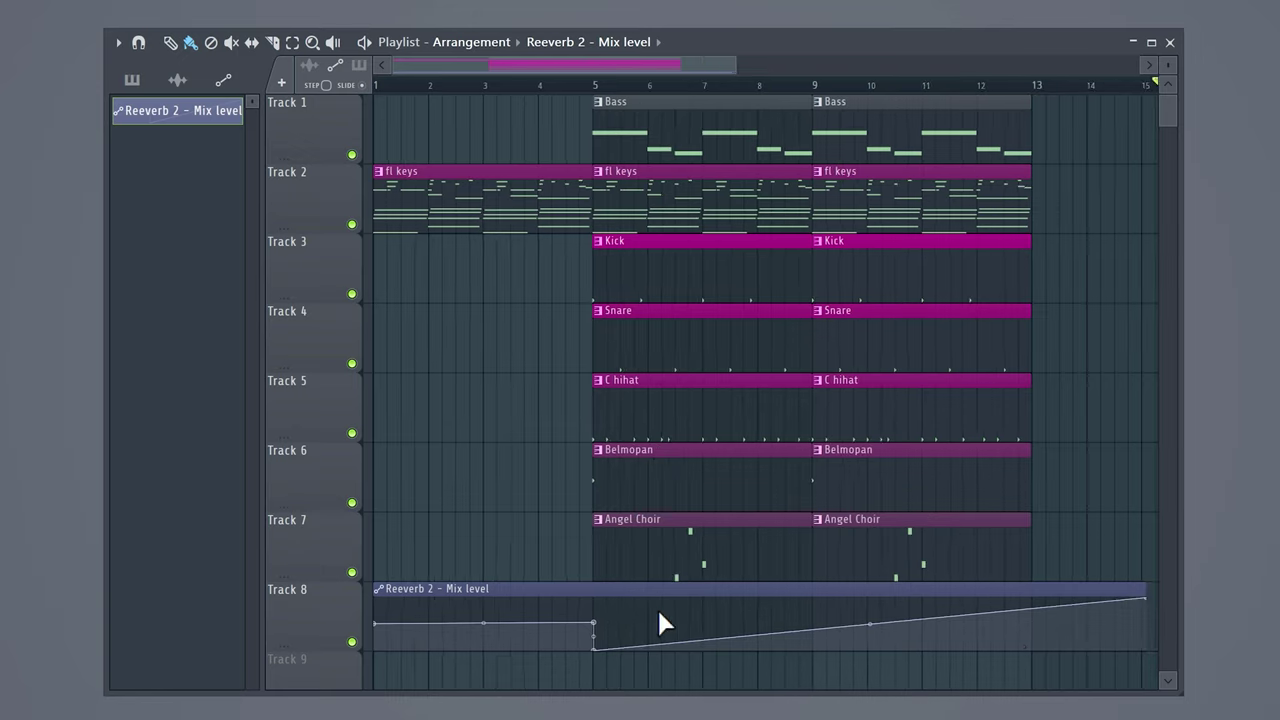
pyautogui.moveTo(1142, 606); pyautogui.dragTo(1035, 652)
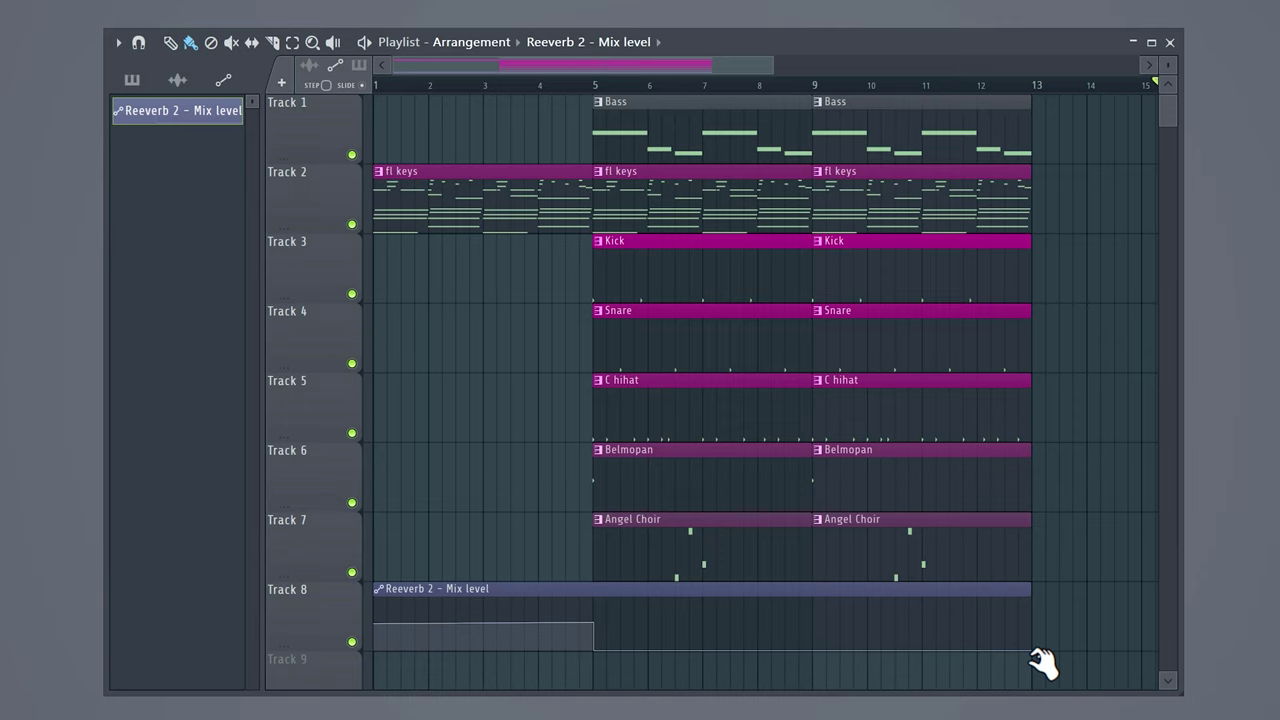
pyautogui.press('space')
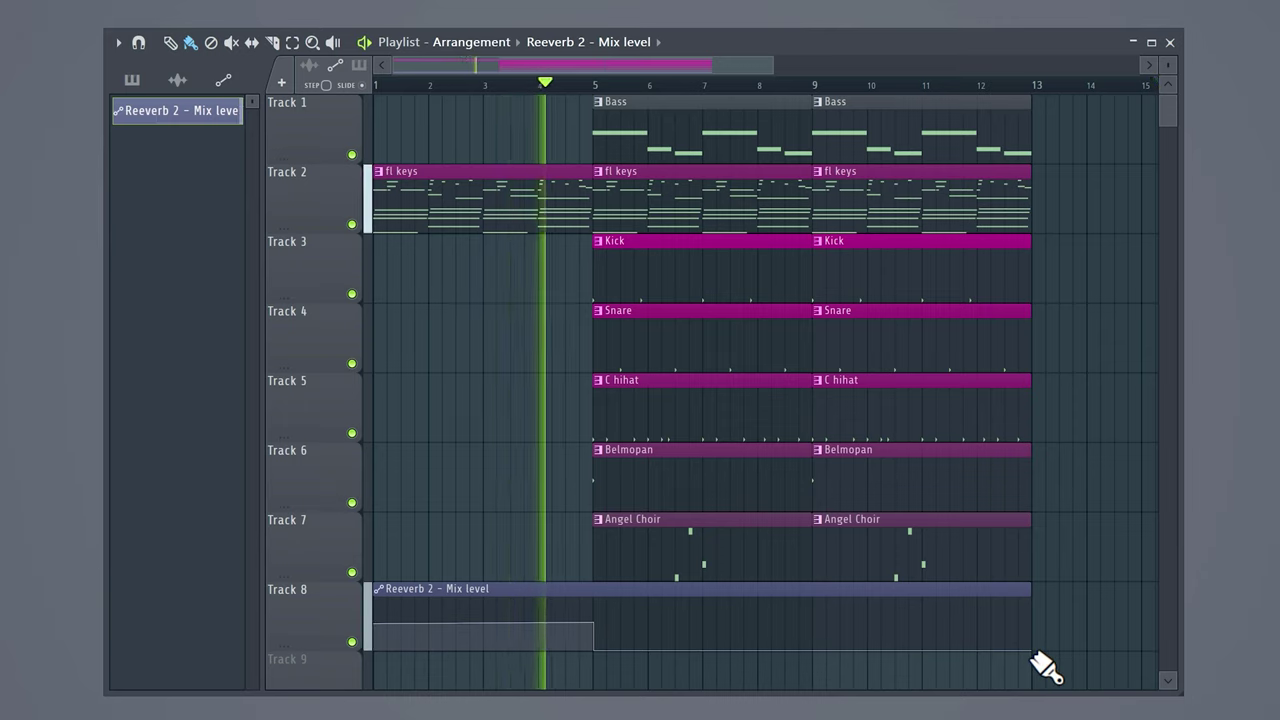
pyautogui.press('space')
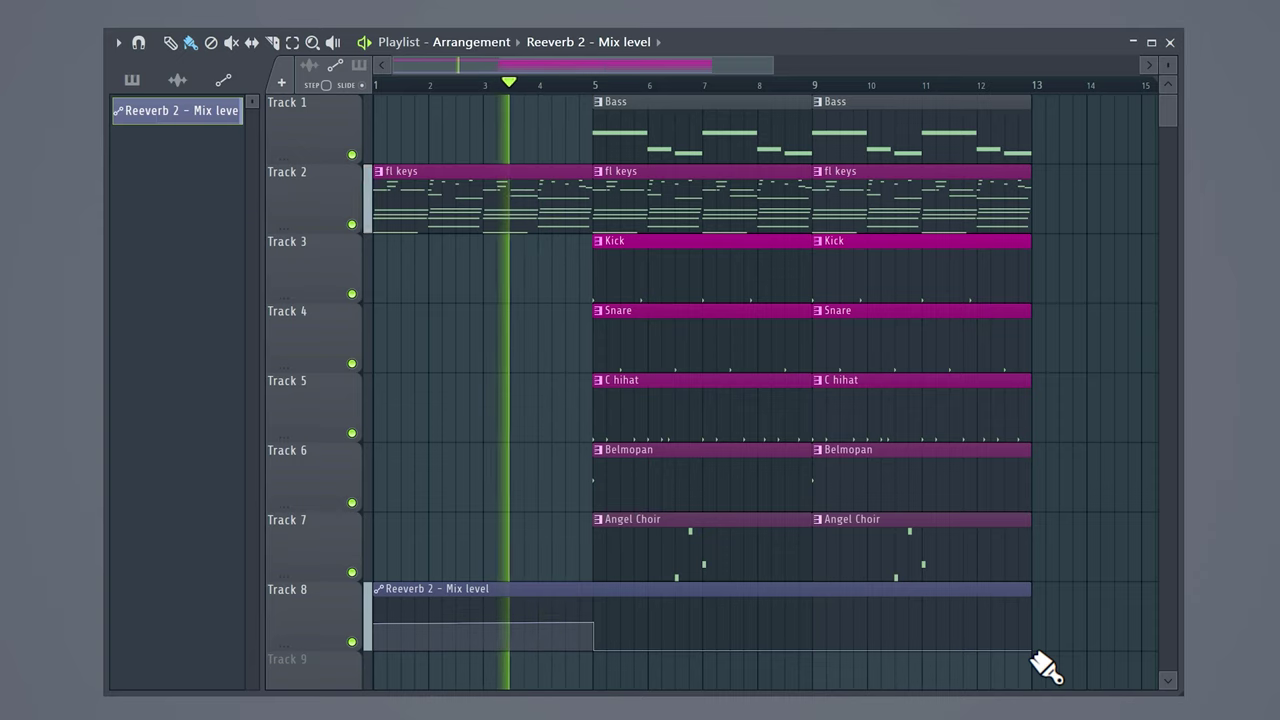